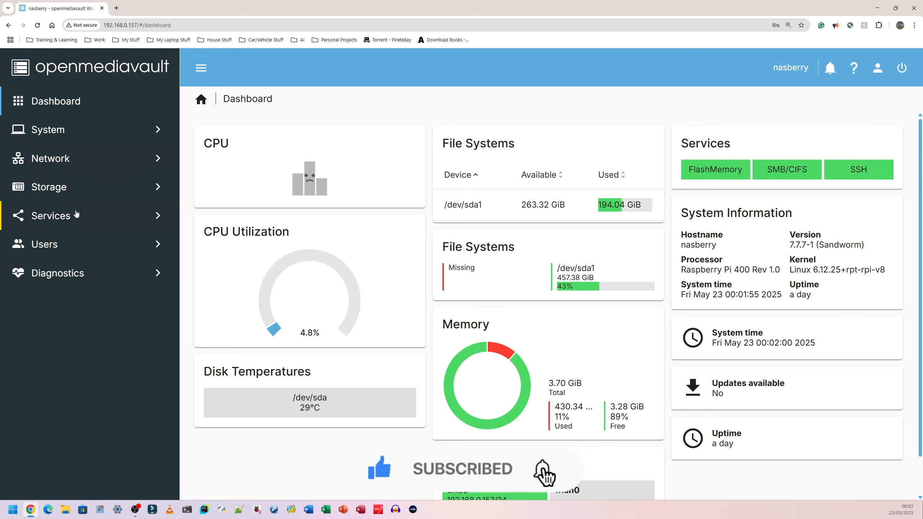
pyautogui.click(66, 212)
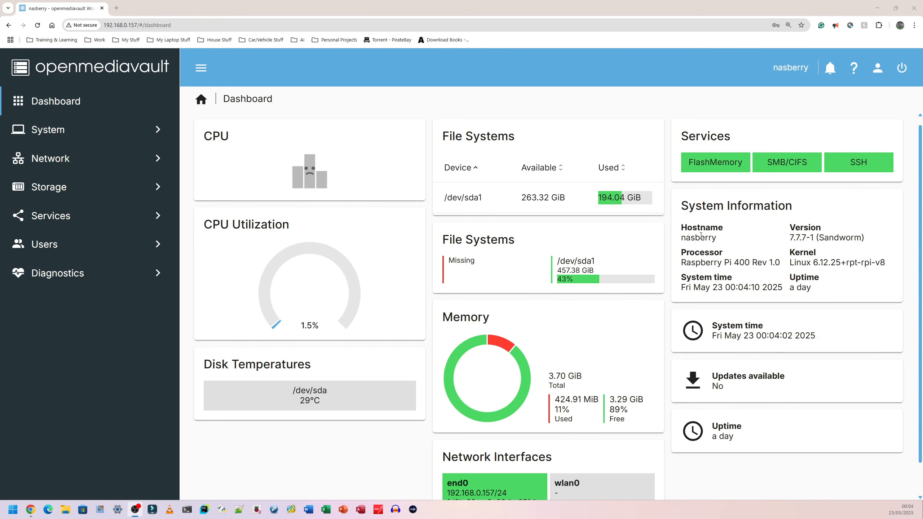
pyautogui.doubleClick(717, 237)
pyautogui.click(428, 158)
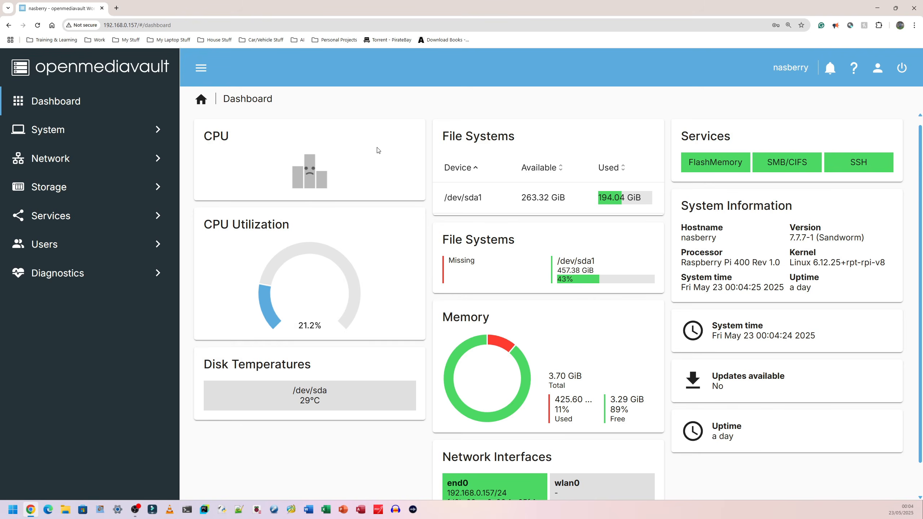
# Switch from the browser to a new Terminal window, enlarging its text and resizing it on the desktop
pyautogui.press('super+d')
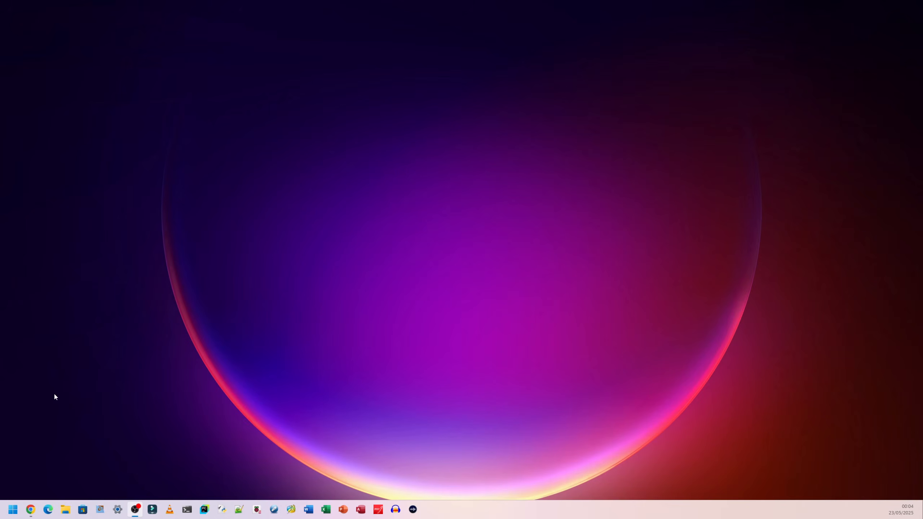
pyautogui.click(10, 516)
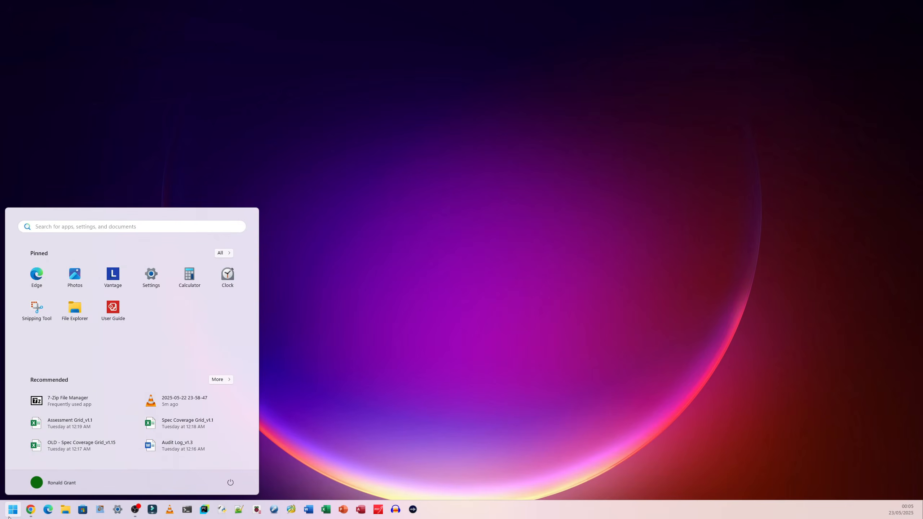
pyautogui.write('term')
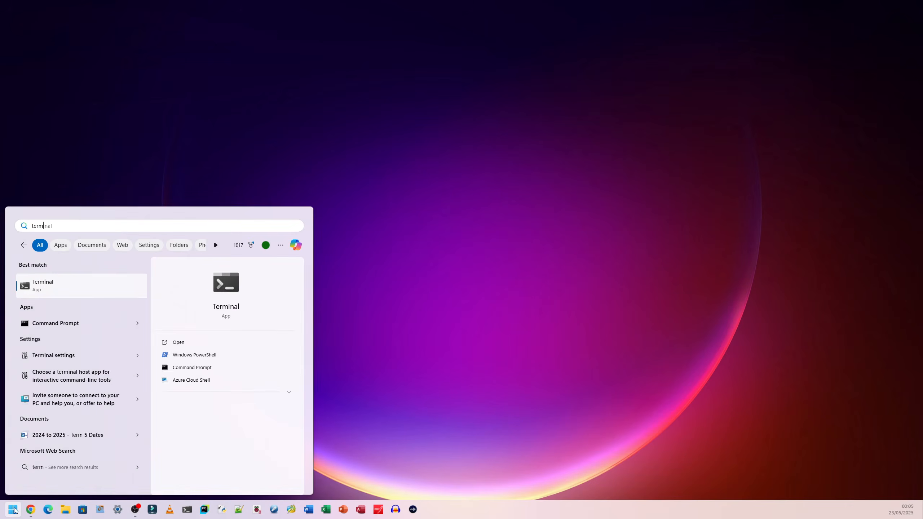
pyautogui.write('inal')
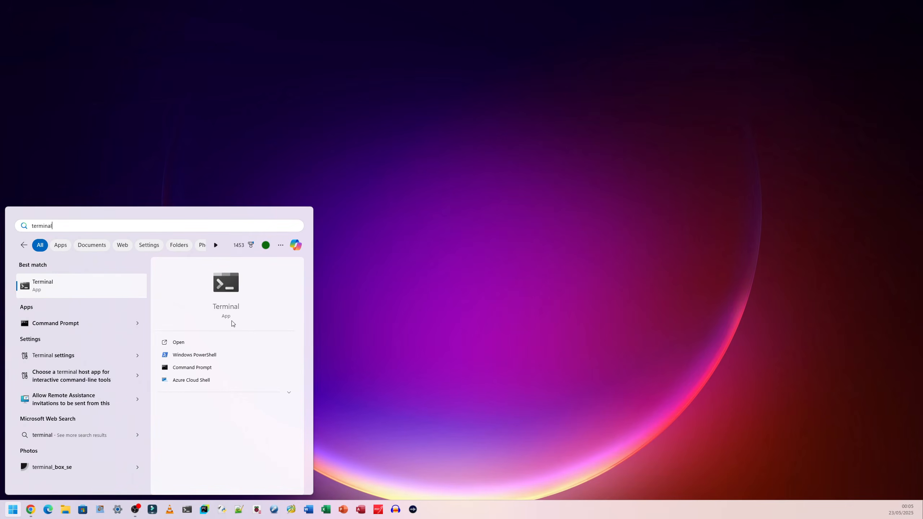
pyautogui.click(222, 286)
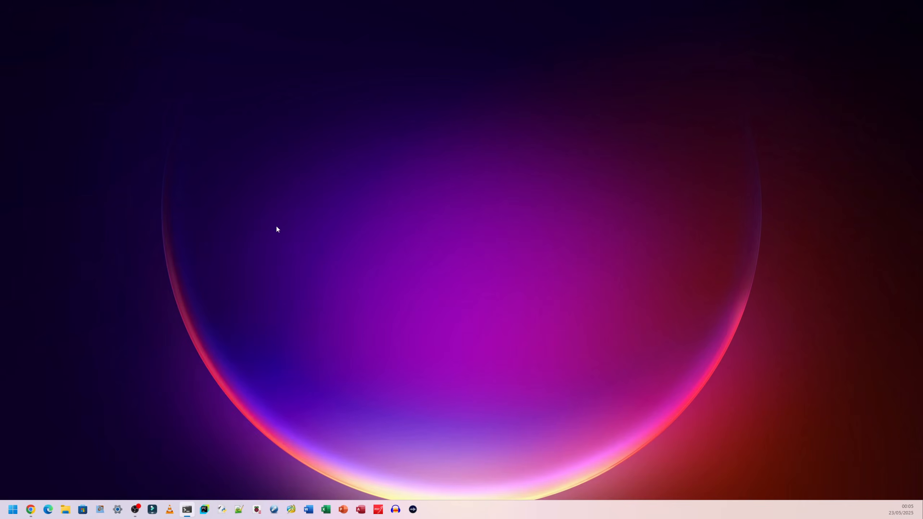
pyautogui.moveTo(319, 163); pyautogui.dragTo(448, 108)
pyautogui.scroll(9, 429, 167)
pyautogui.moveTo(616, 350); pyautogui.dragTo(746, 405)
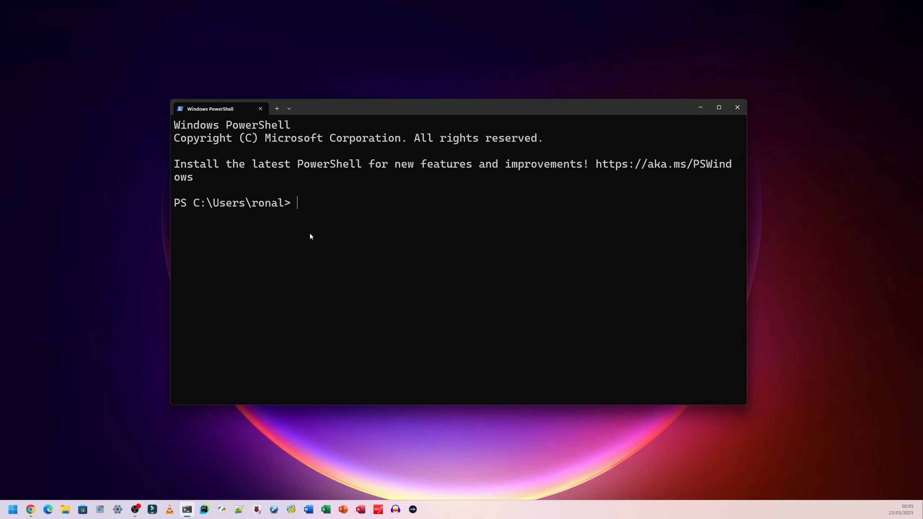
pyautogui.write('ssh')
pyautogui.write('nasberry@')
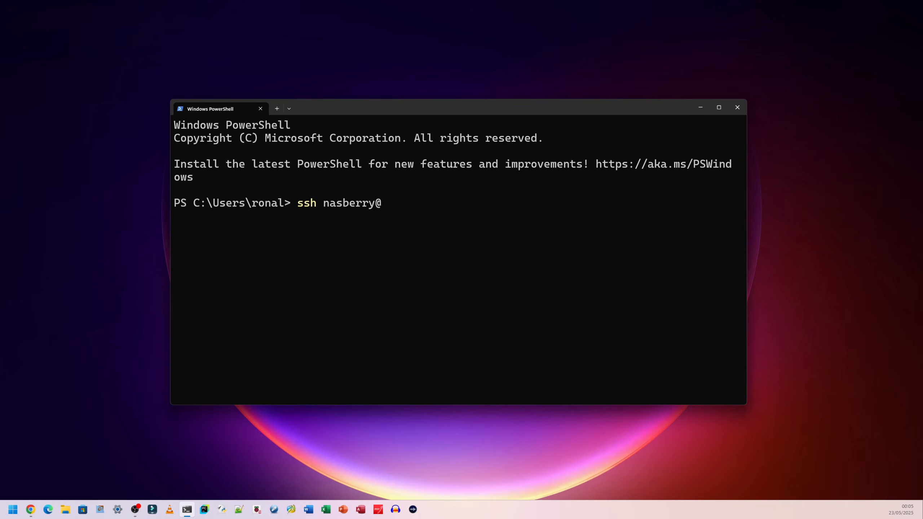
pyautogui.write('192.168.0.157')
pyautogui.press('Return')
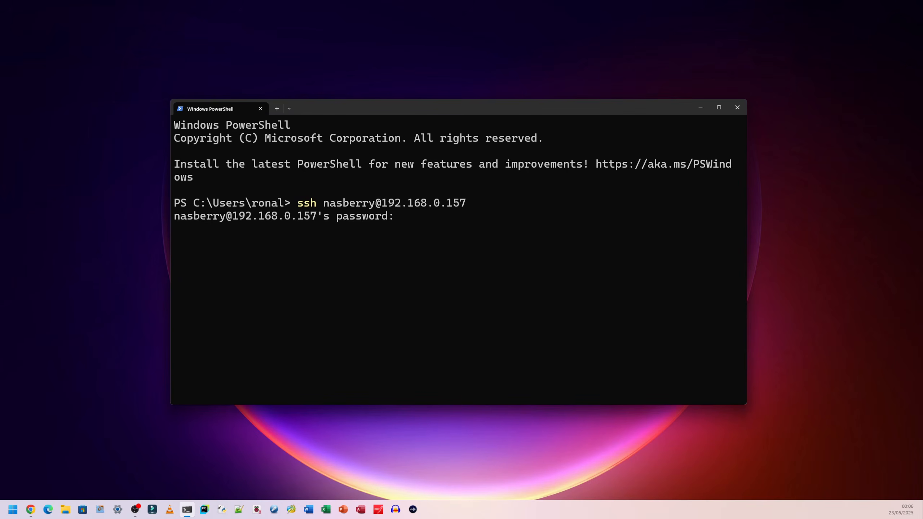
# List the contents of the remote home directory with ls
pyautogui.moveTo(588, 216); pyautogui.dragTo(179, 217)
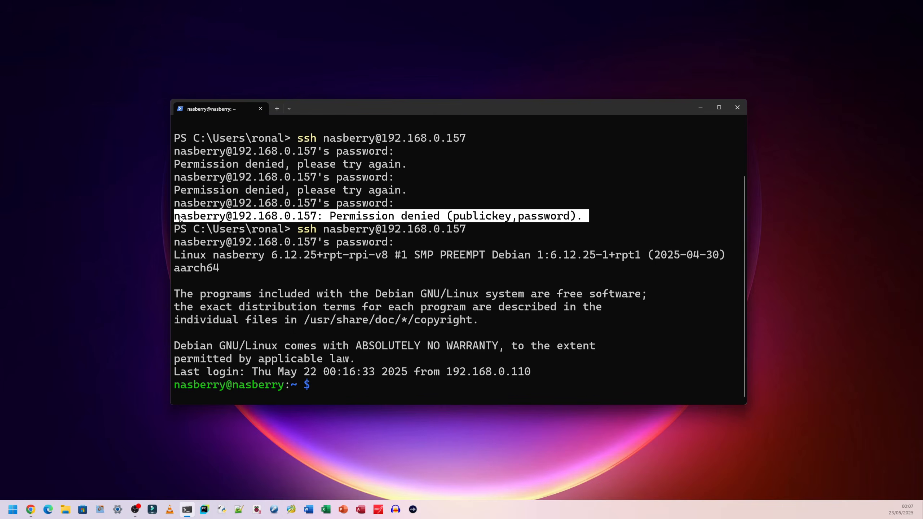
pyautogui.click(180, 218)
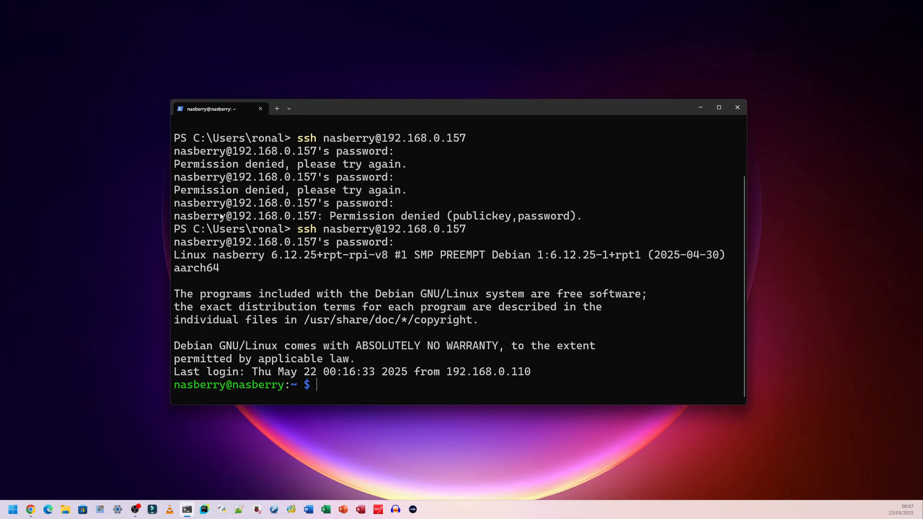
pyautogui.moveTo(225, 216); pyautogui.dragTo(181, 218)
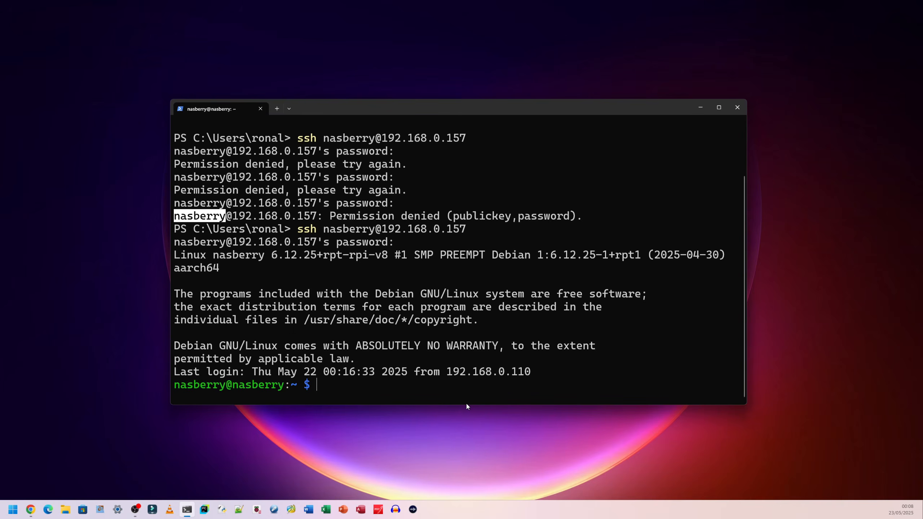
pyautogui.write('ls')
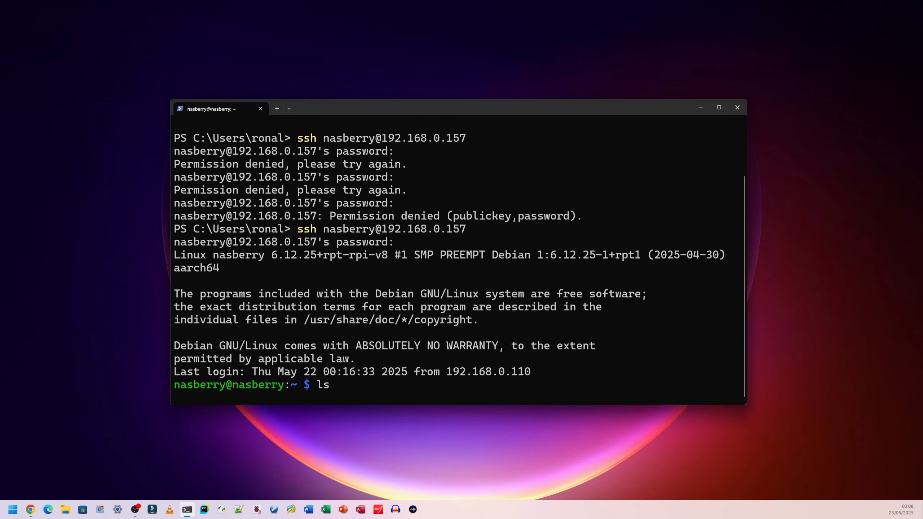
pyautogui.press('Return')
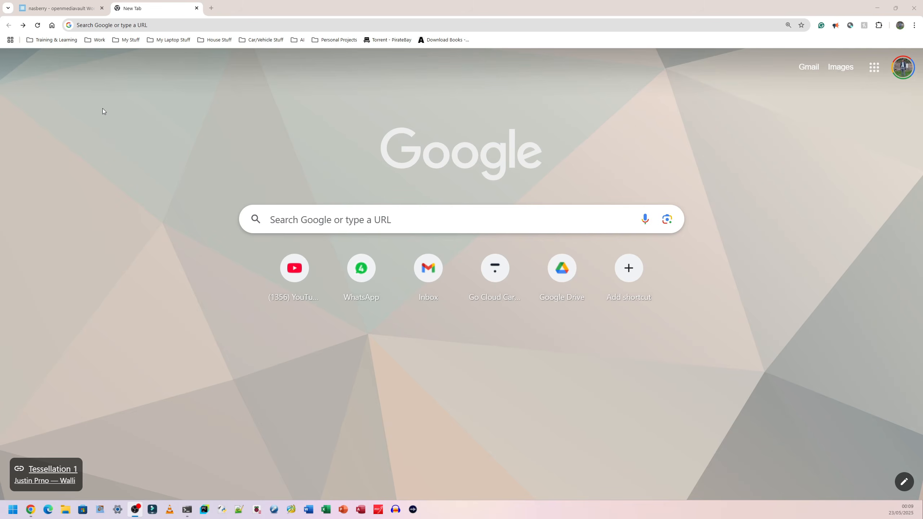
# In Chrome, open the Tailscale website from the "tailscale" search results and sign in with Google
pyautogui.click(24, 26)
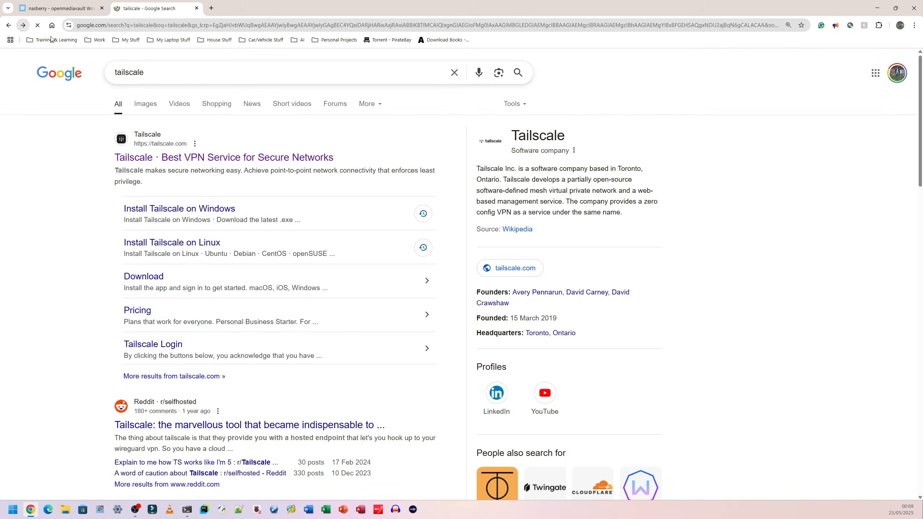
pyautogui.click(167, 160)
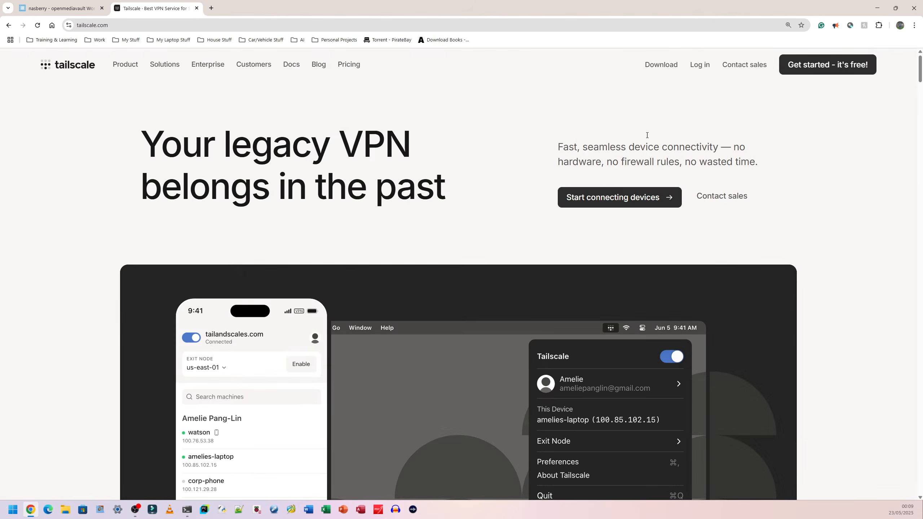
pyautogui.hotkey('ctrl', '+')
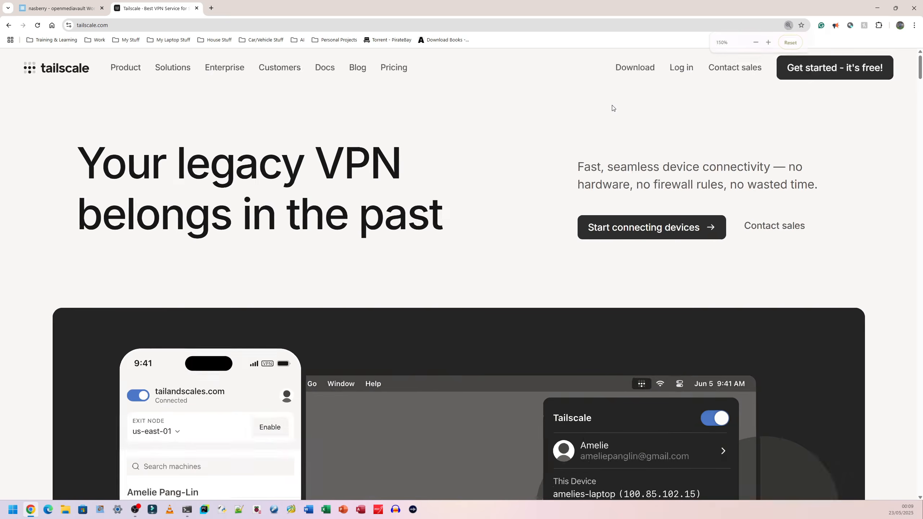
pyautogui.hotkey('ctrl', '+')
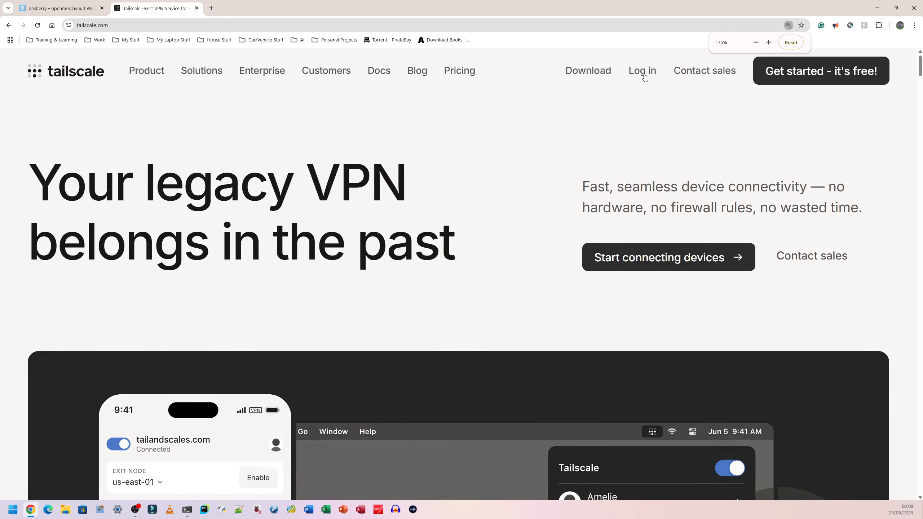
pyautogui.click(646, 76)
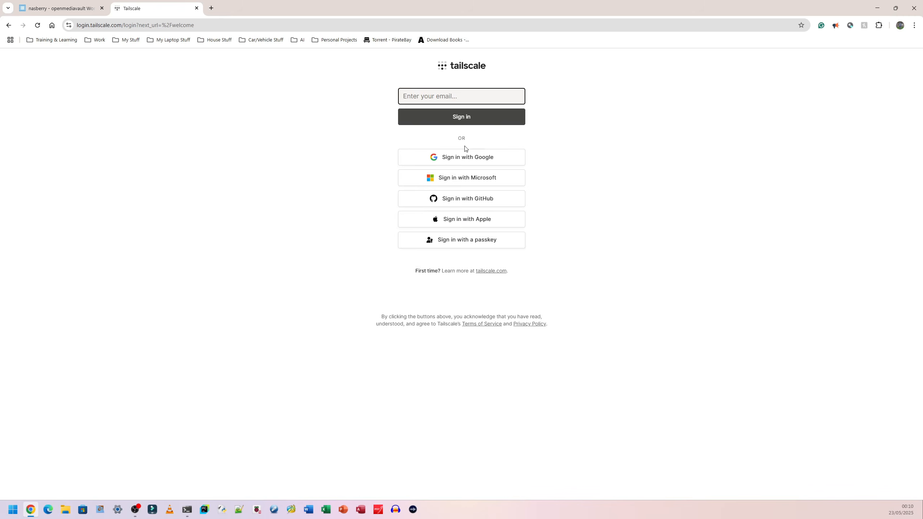
pyautogui.click(488, 158)
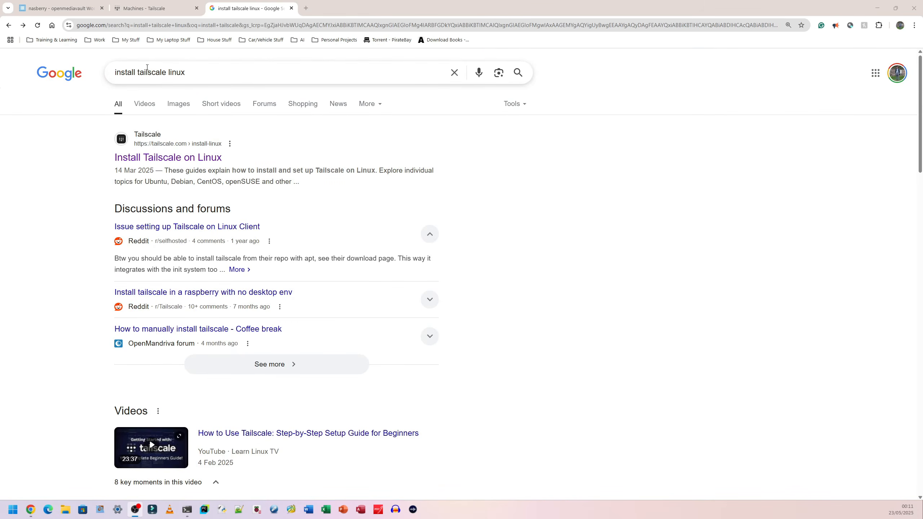
# Open the "Install Tailscale on Linux" guide from the search results and copy its curl install command
pyautogui.click(155, 159)
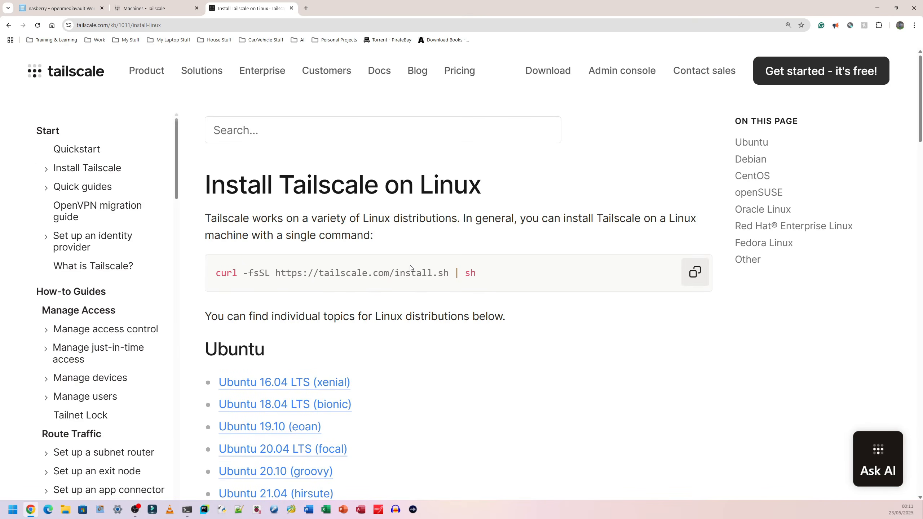
pyautogui.moveTo(490, 273); pyautogui.dragTo(219, 273)
pyautogui.rightClick(222, 273)
pyautogui.click(246, 283)
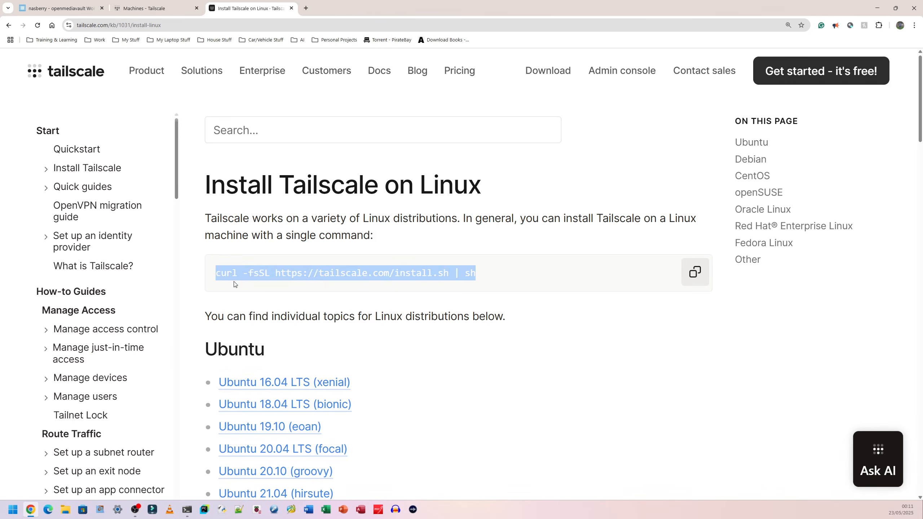
pyautogui.click(616, 312)
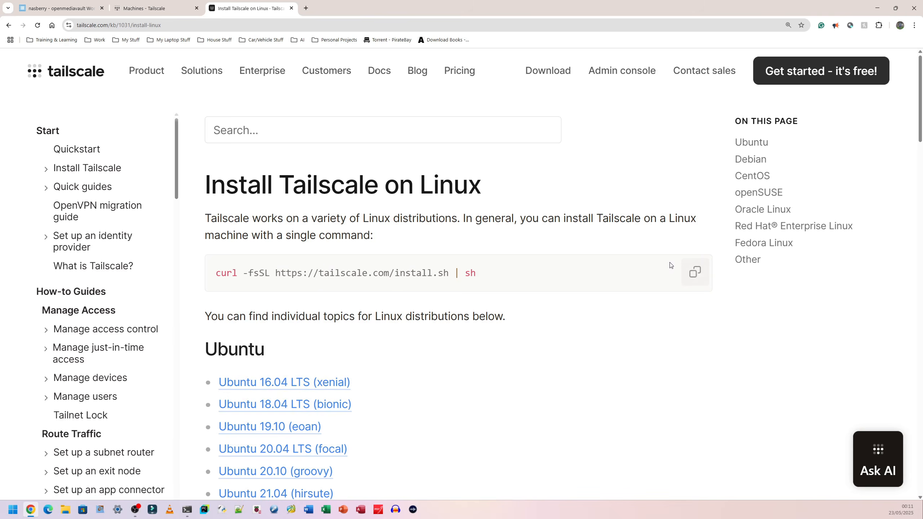
pyautogui.click(694, 273)
pyautogui.click(877, 8)
pyautogui.moveTo(374, 109)
pyautogui.mouseDown()
pyautogui.moveTo(373, 117)
pyautogui.moveTo(379, 107)
pyautogui.mouseUp()
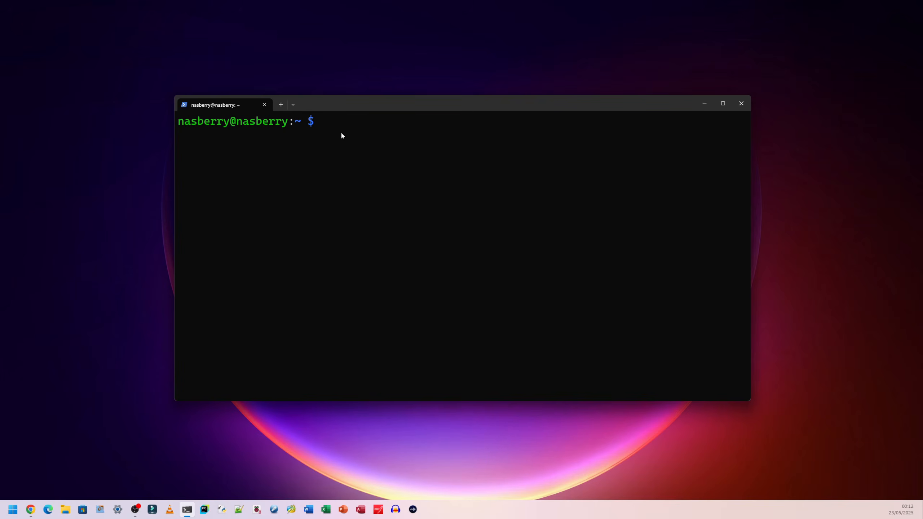
pyautogui.hotkey('ctrl', 'v')
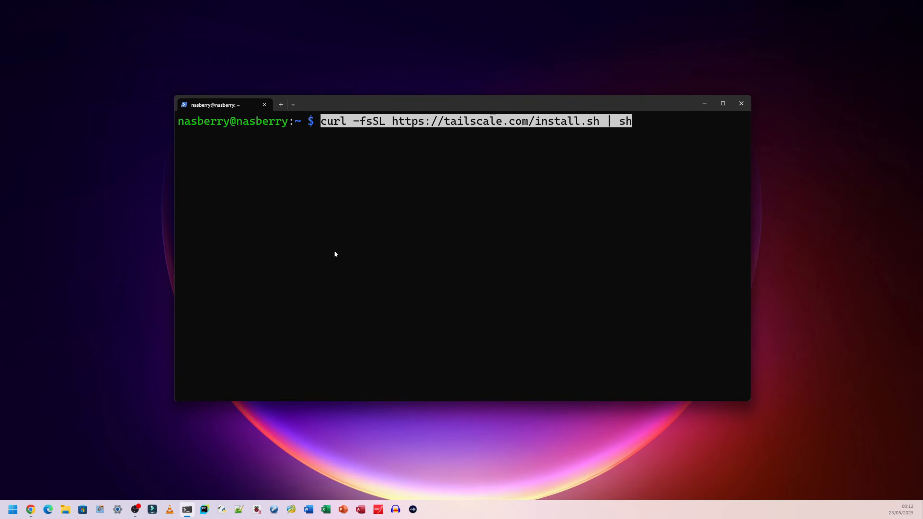
pyautogui.press('Return')
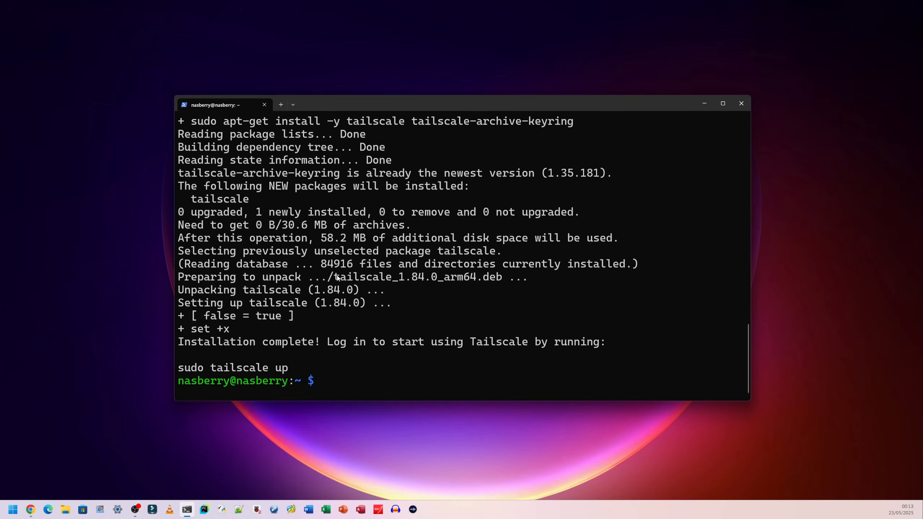
# Copy the suggested sudo tailscale up command from the installer output and run it at the prompt
pyautogui.moveTo(293, 368); pyautogui.dragTo(183, 373)
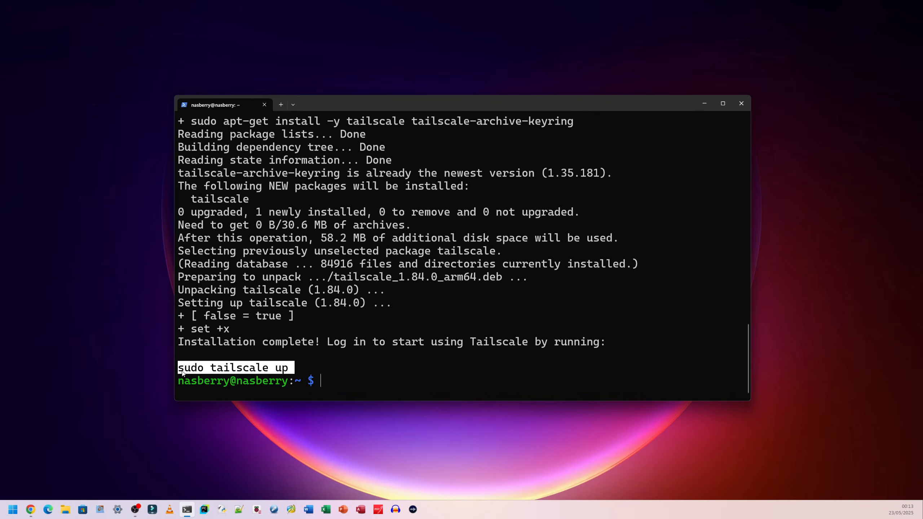
pyautogui.click(311, 364)
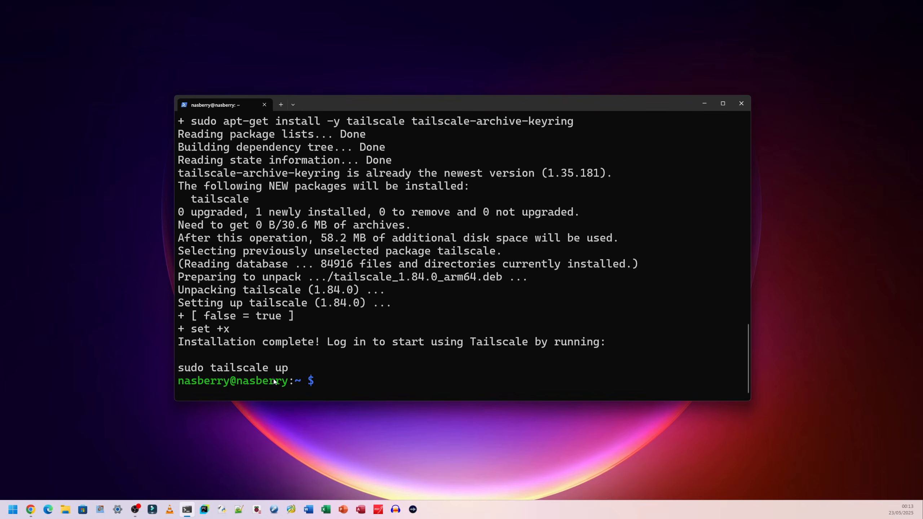
pyautogui.moveTo(290, 374); pyautogui.dragTo(182, 376)
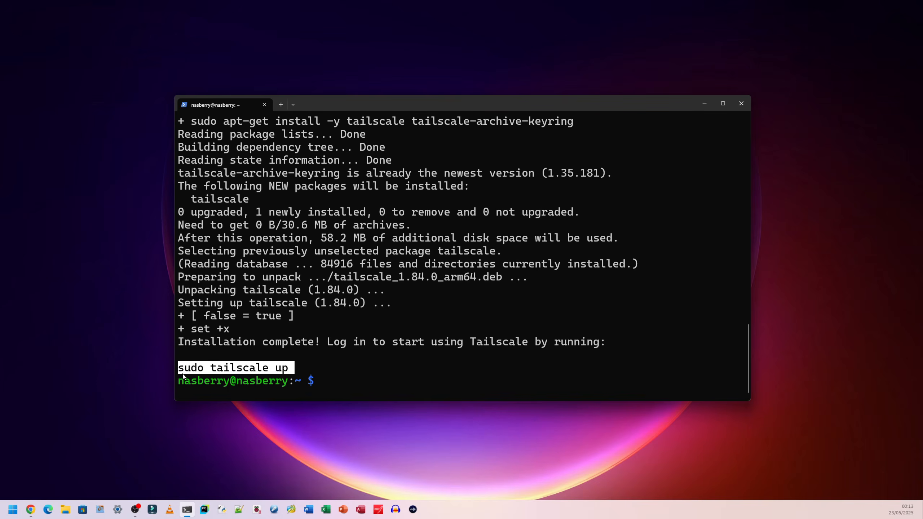
pyautogui.hotkey('ctrl', 'c')
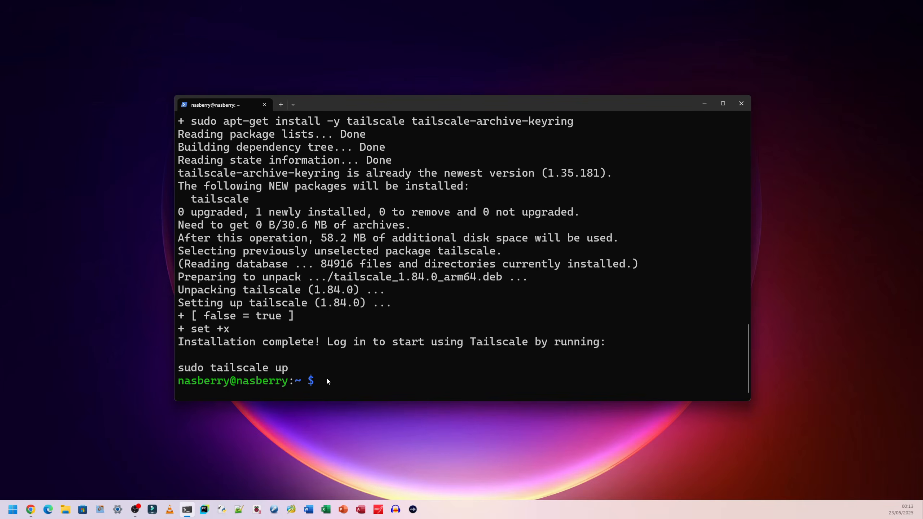
pyautogui.hotkey('ctrl', 'v')
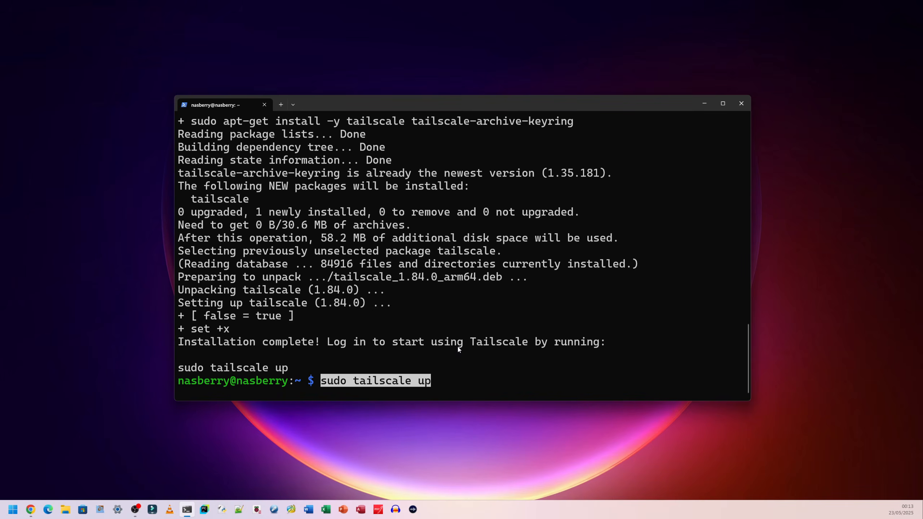
pyautogui.press('Return')
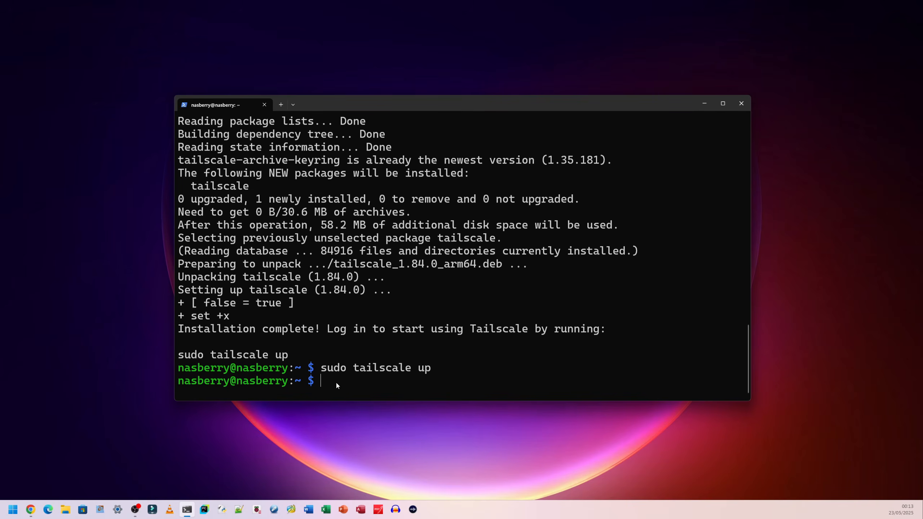
pyautogui.moveTo(329, 379); pyautogui.dragTo(178, 380)
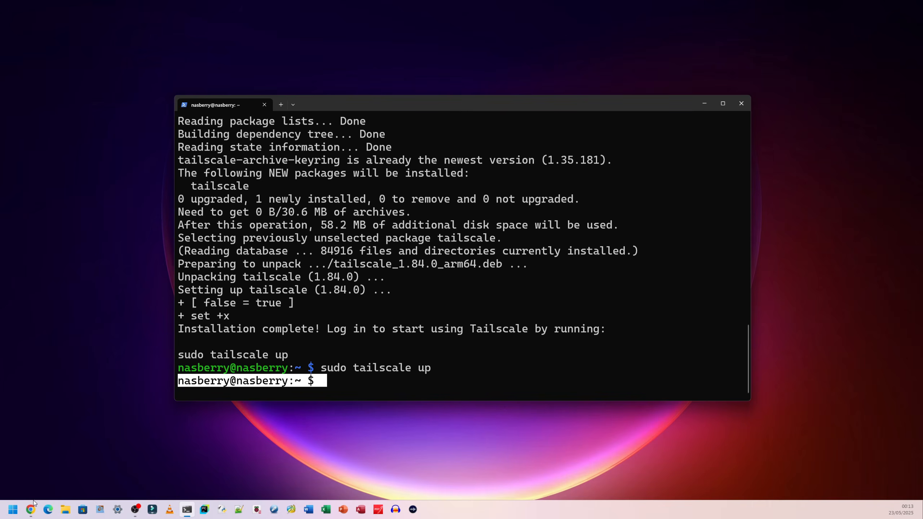
# Switch to Chrome and check the operating system listed for each device on the Tailscale Machines page
pyautogui.moveTo(32, 505)
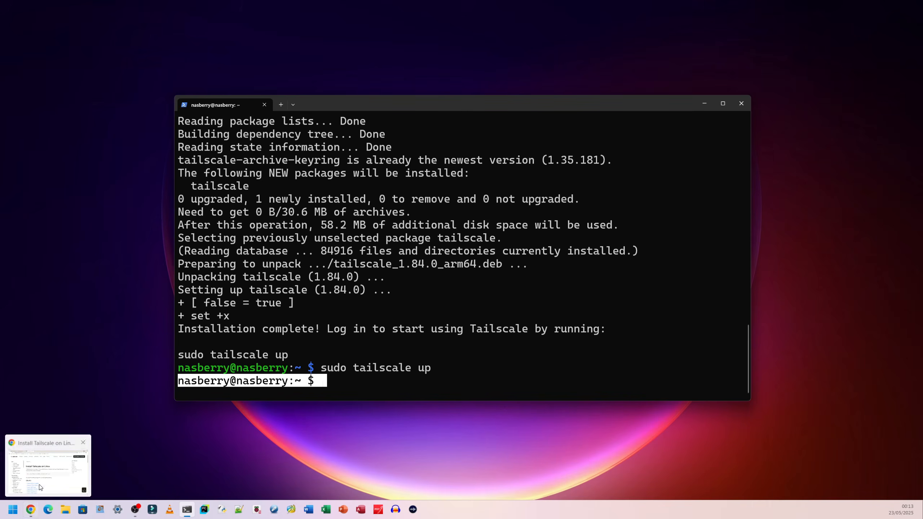
pyautogui.click(40, 490)
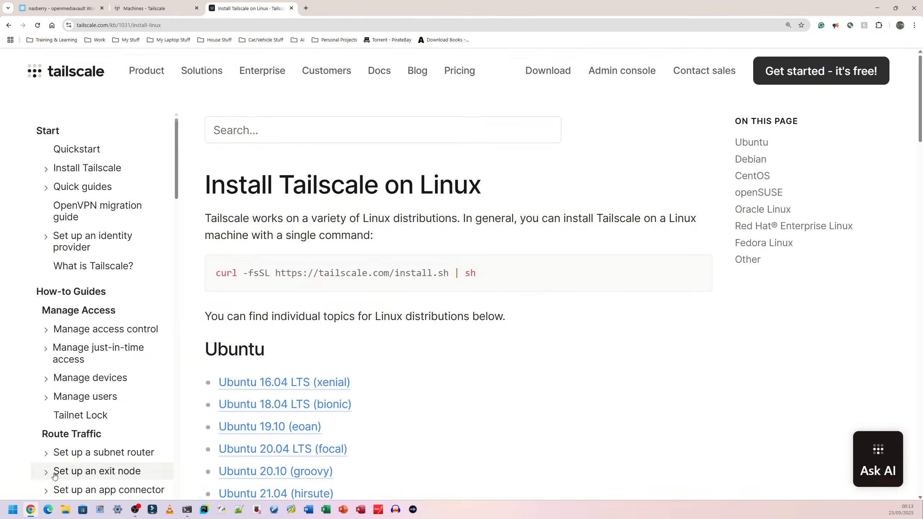
pyautogui.click(157, 8)
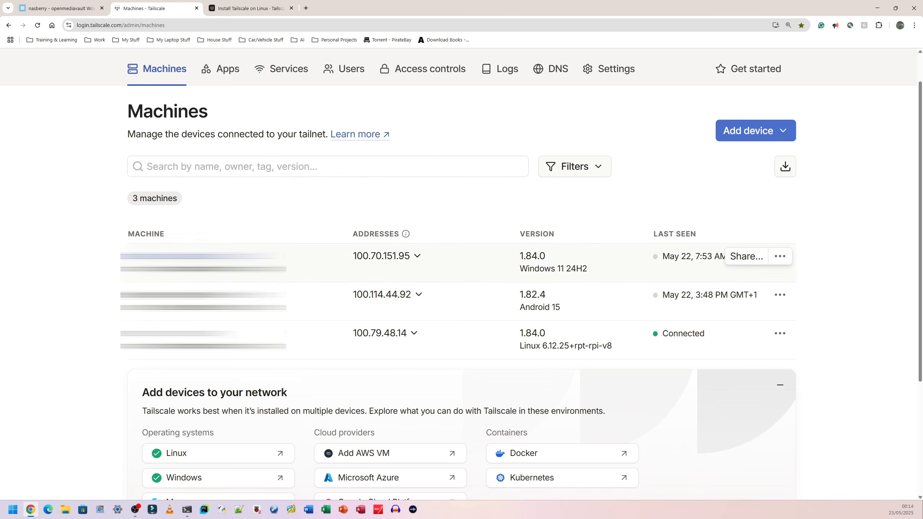
pyautogui.moveTo(589, 269); pyautogui.dragTo(521, 267)
pyautogui.moveTo(567, 308); pyautogui.dragTo(520, 306)
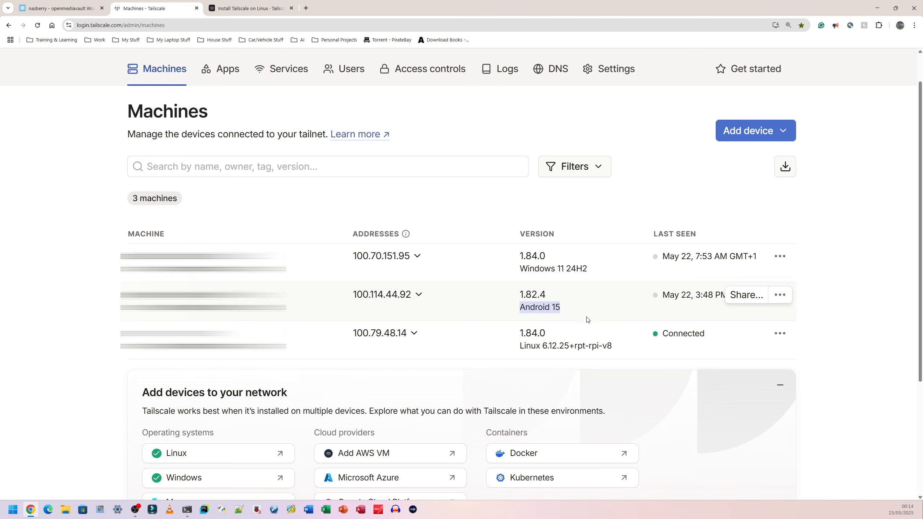
pyautogui.moveTo(611, 345); pyautogui.dragTo(518, 350)
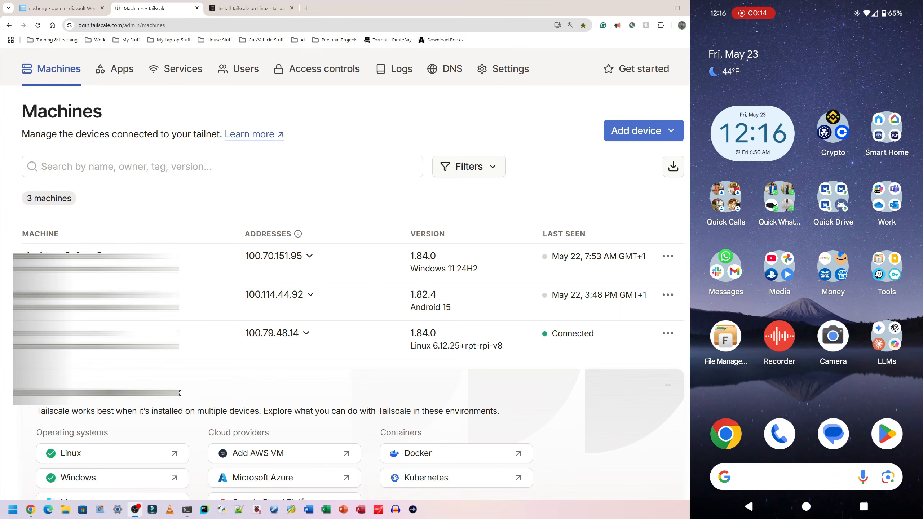
# On the Android phone, open the Play Store and search for "tailscale"
pyautogui.click(886, 433)
pyautogui.click(835, 478)
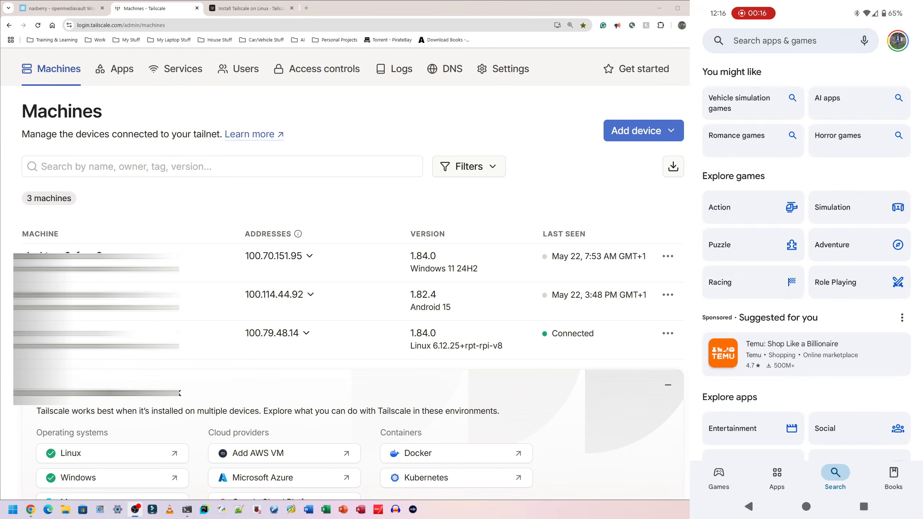
pyautogui.click(774, 40)
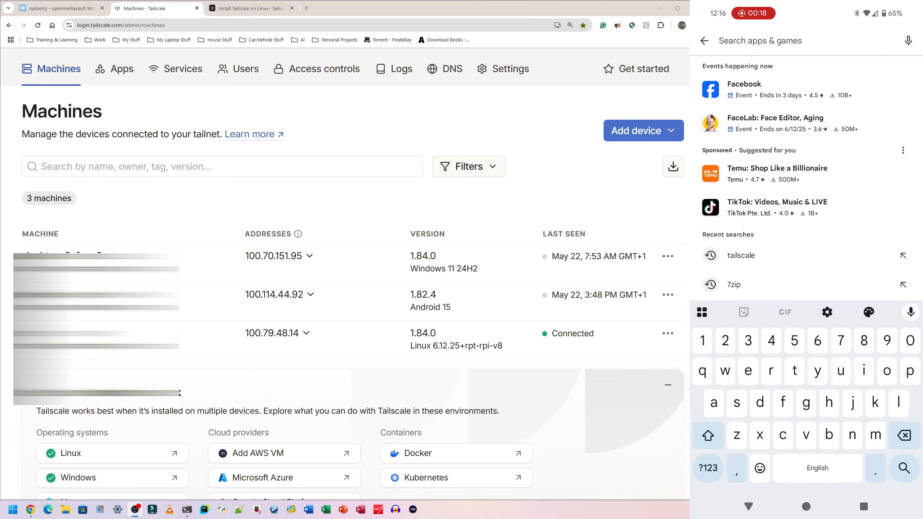
pyautogui.write('tail')
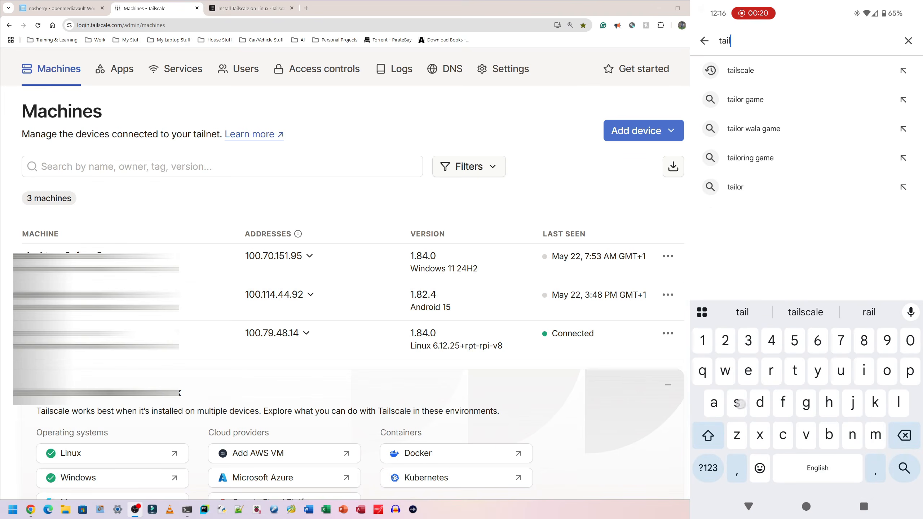
pyautogui.write('scale')
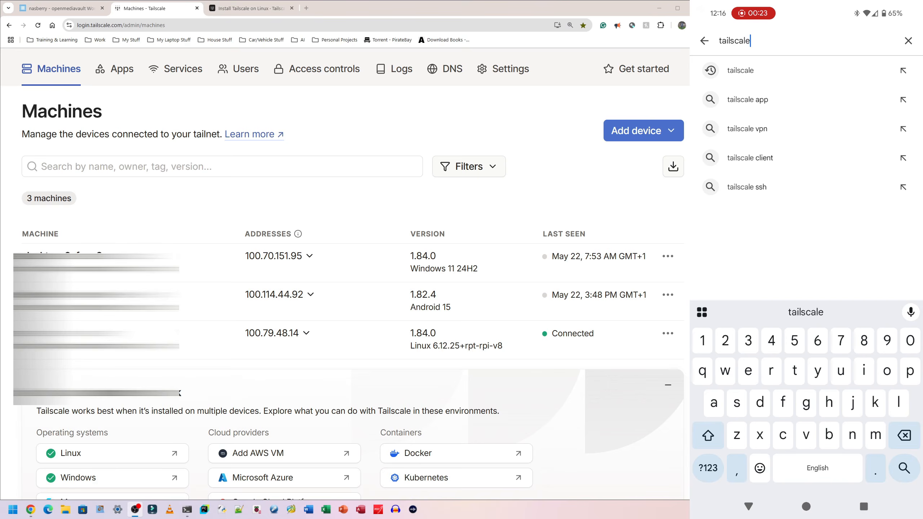
pyautogui.press('Return')
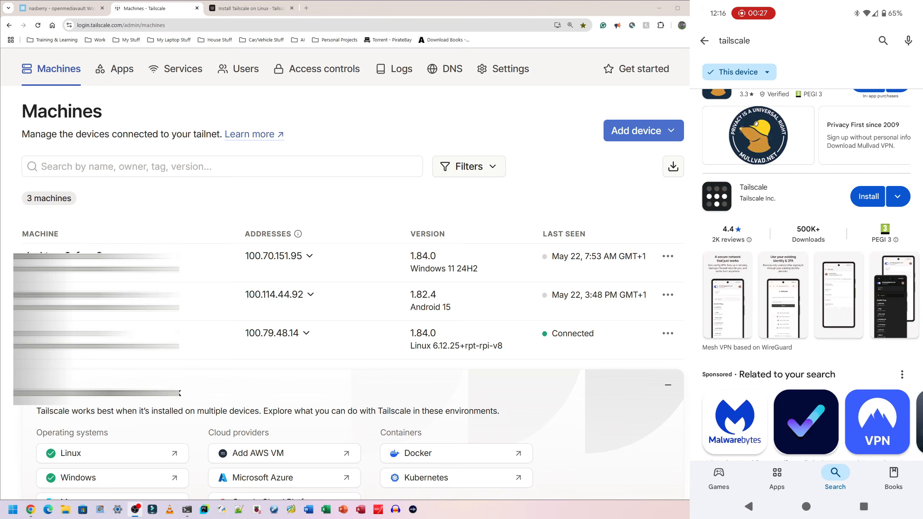
# Install the Tailscale app by Tailscale Inc. from its store listing and open it
pyautogui.click(757, 192)
pyautogui.moveTo(889, 393); pyautogui.dragTo(888, 365)
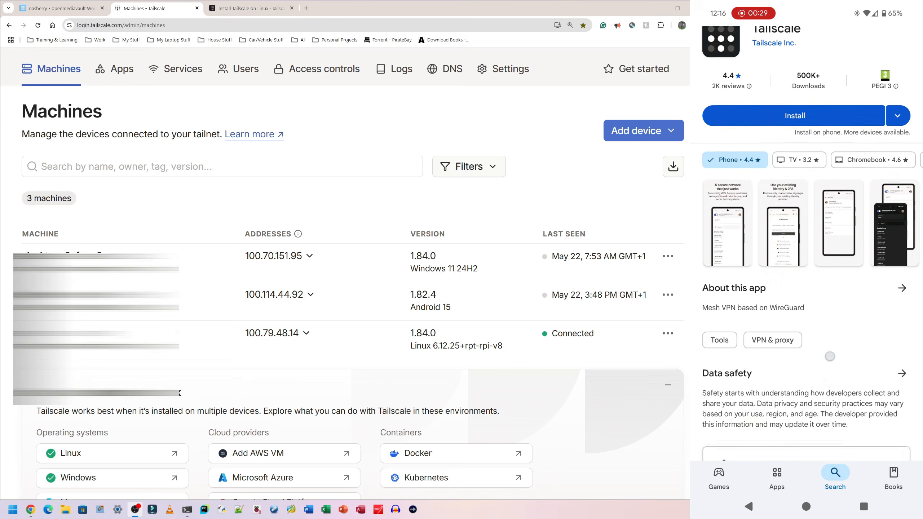
pyautogui.moveTo(820, 385); pyautogui.dragTo(822, 411)
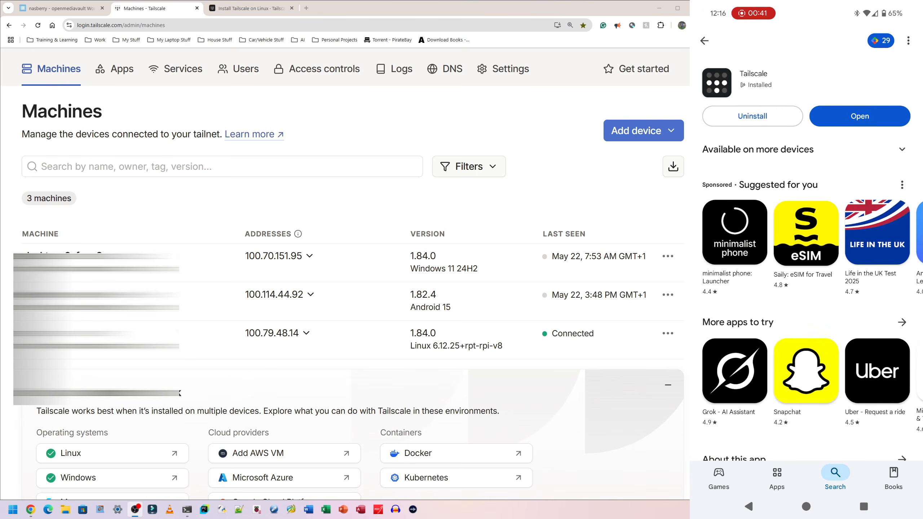
pyautogui.click(882, 115)
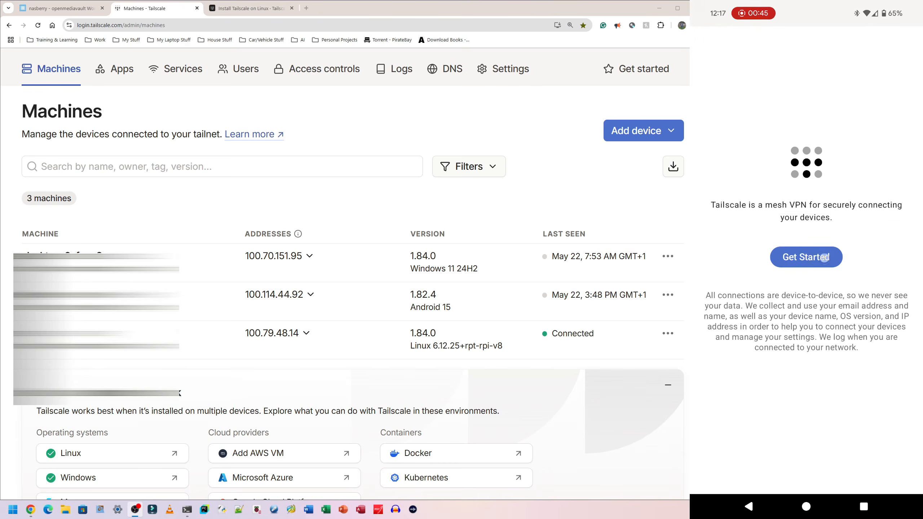
# Get started in the Tailscale phone app and log in with Google to connect the phone to the tailnet
pyautogui.click(806, 257)
pyautogui.click(885, 318)
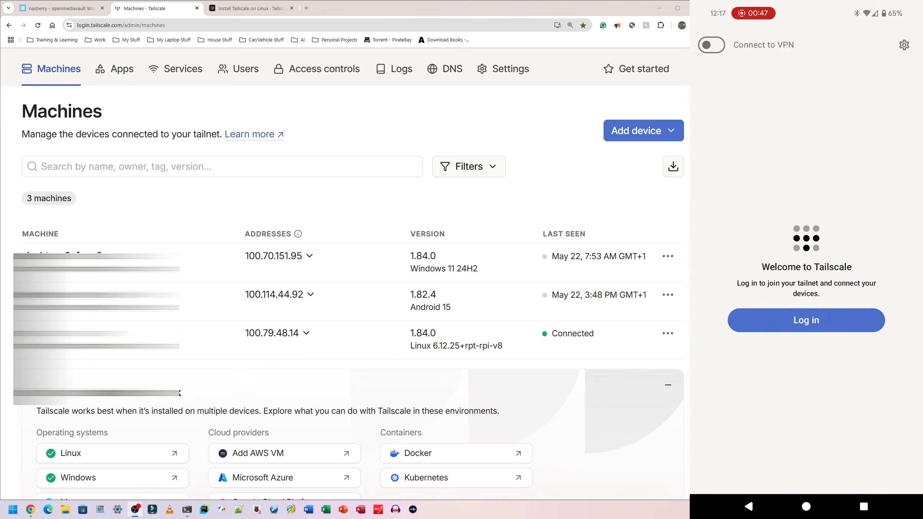
pyautogui.click(805, 320)
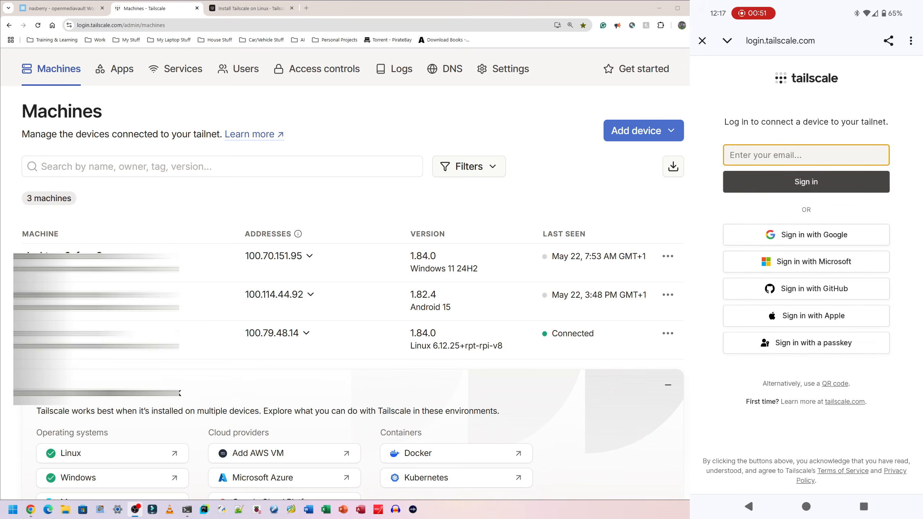
pyautogui.click(805, 235)
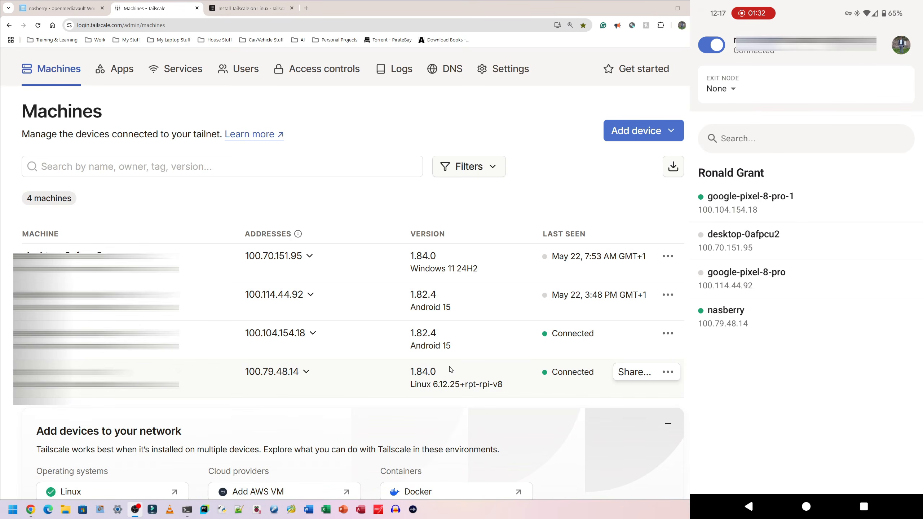
# Compare the two Android 15 entries on the Machines page to identify the phone
pyautogui.moveTo(459, 311); pyautogui.dragTo(409, 309)
pyautogui.moveTo(456, 349); pyautogui.dragTo(413, 346)
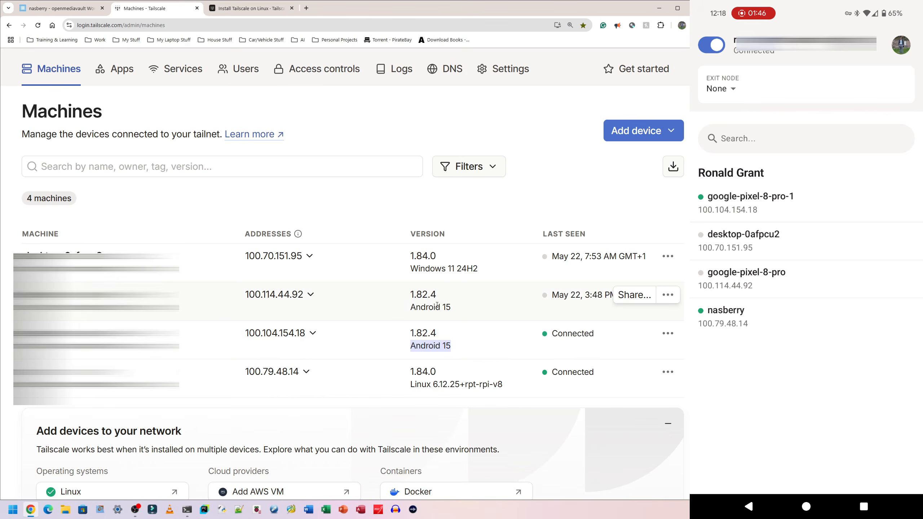
pyautogui.click(449, 345)
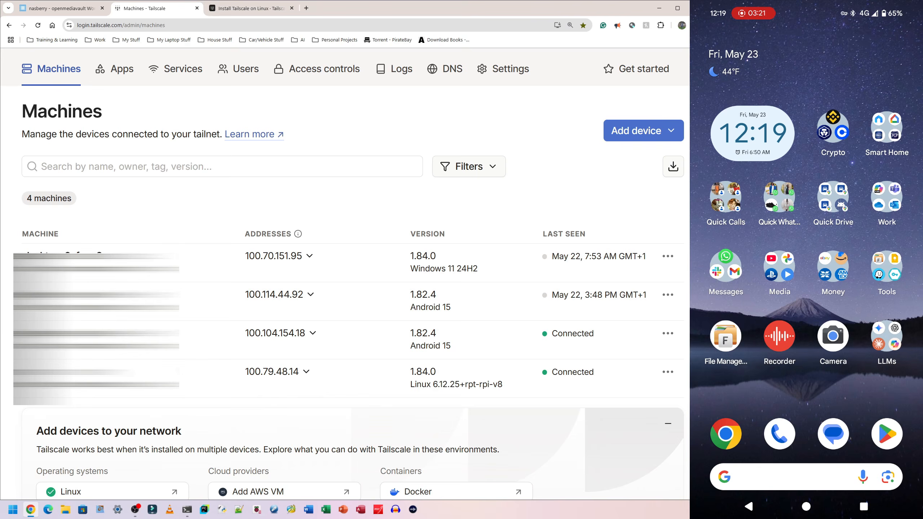
# In the phone's File Manager +, add the NAS at 100.79.48.14 as a remote location and open its NasBerry2 folder
pyautogui.click(725, 337)
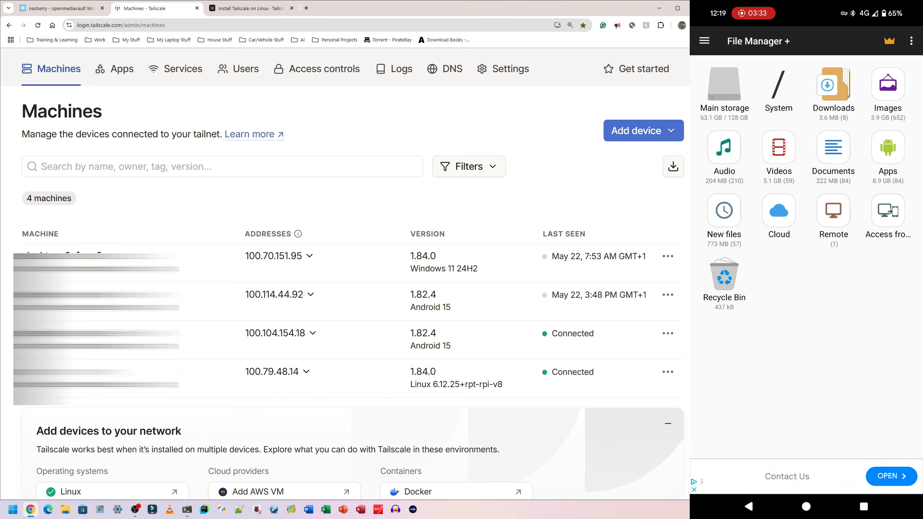
pyautogui.click(833, 210)
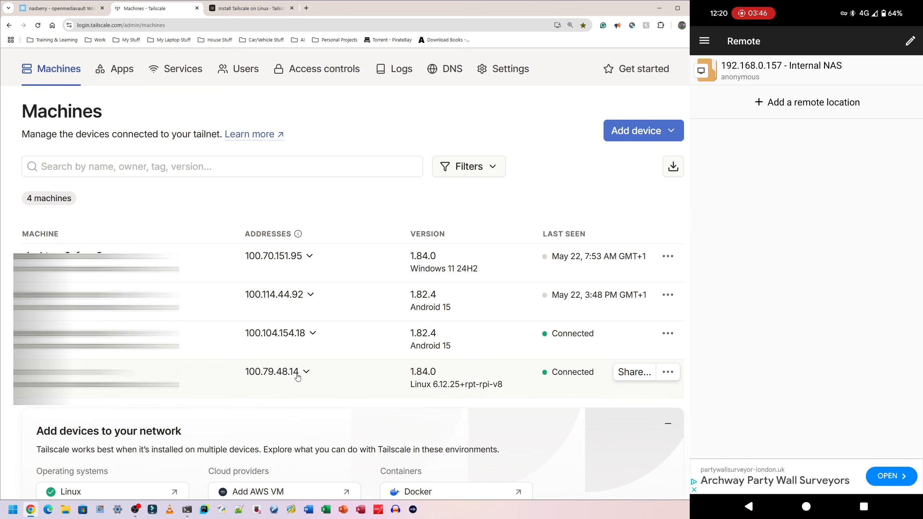
pyautogui.click(868, 107)
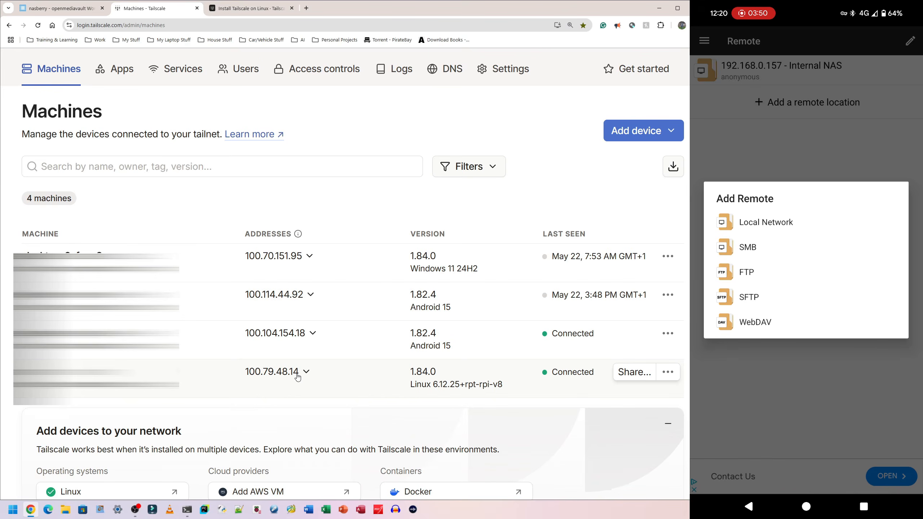
pyautogui.click(766, 222)
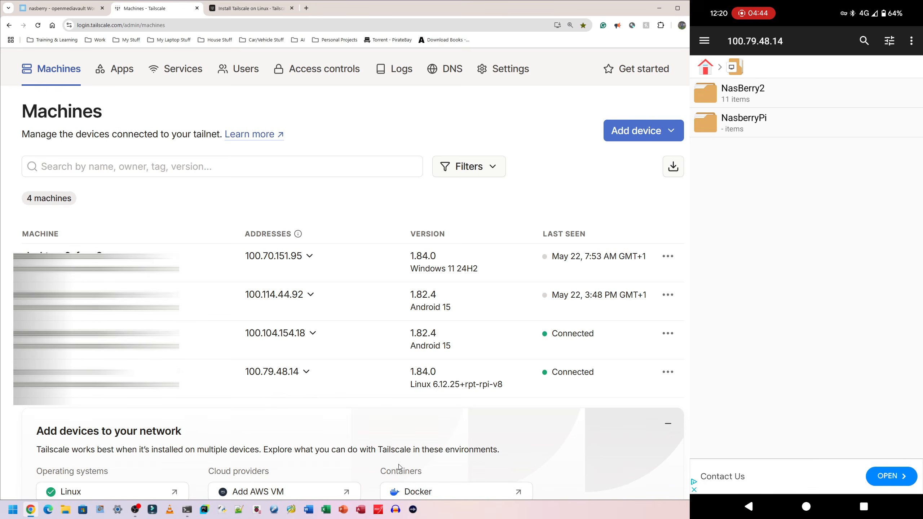
pyautogui.click(867, 90)
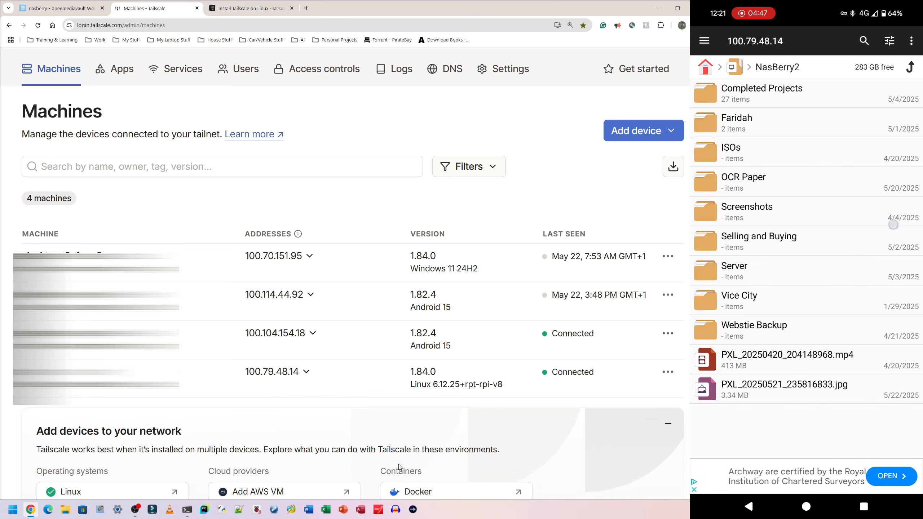